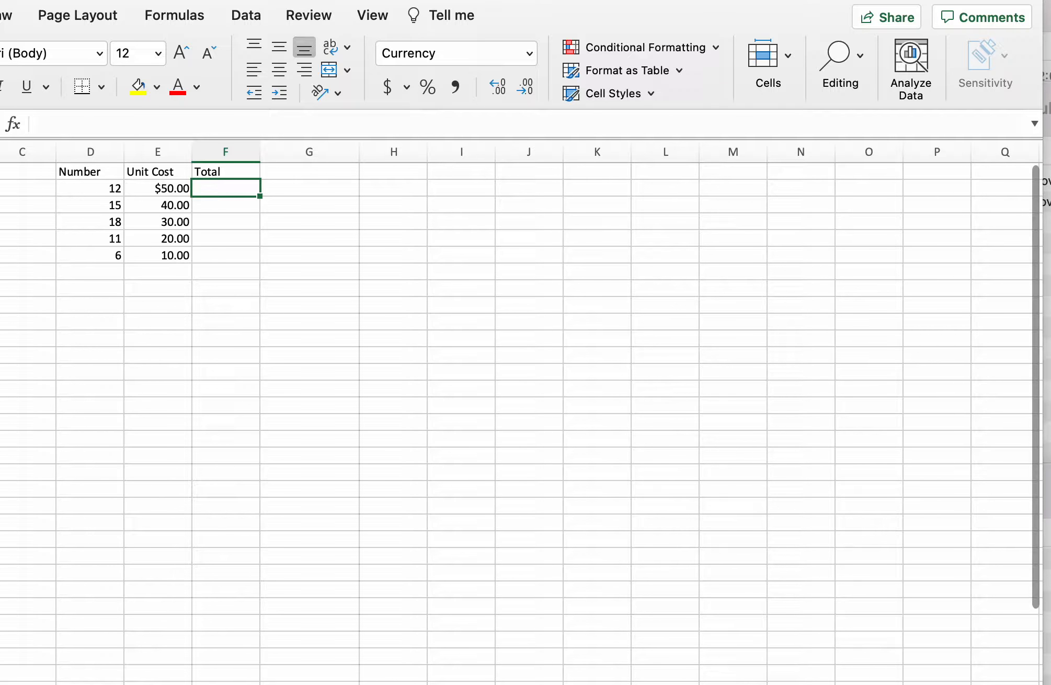
- Enter a formula in F2 that multiplies the Number in D2 by the Unit Cost in E2
click(113, 188)
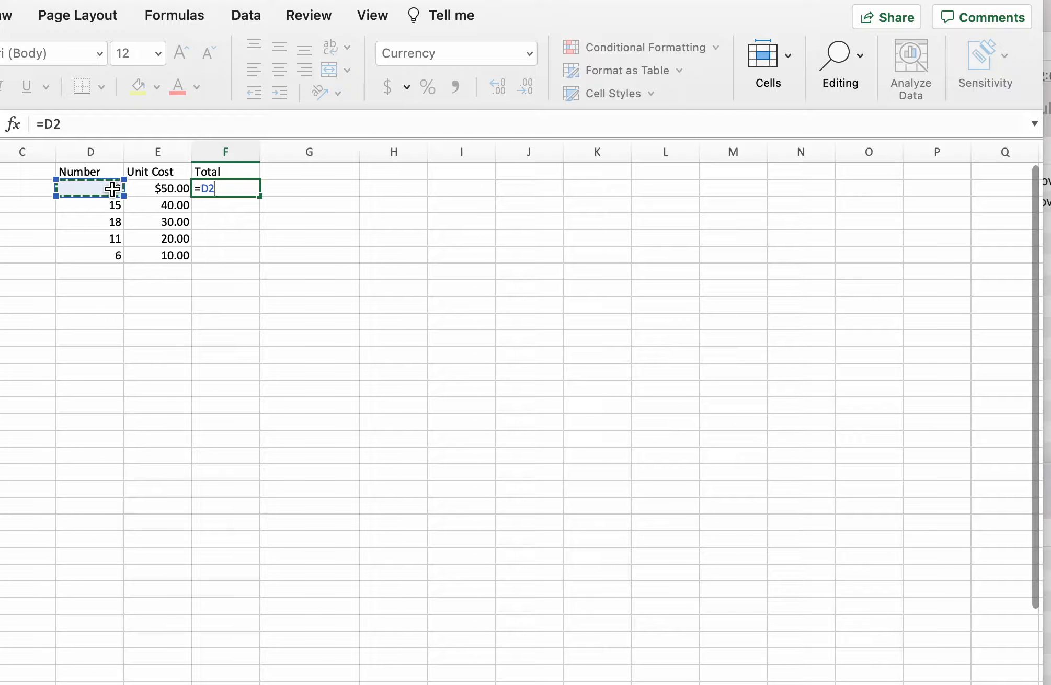
text(*)
click(161, 190)
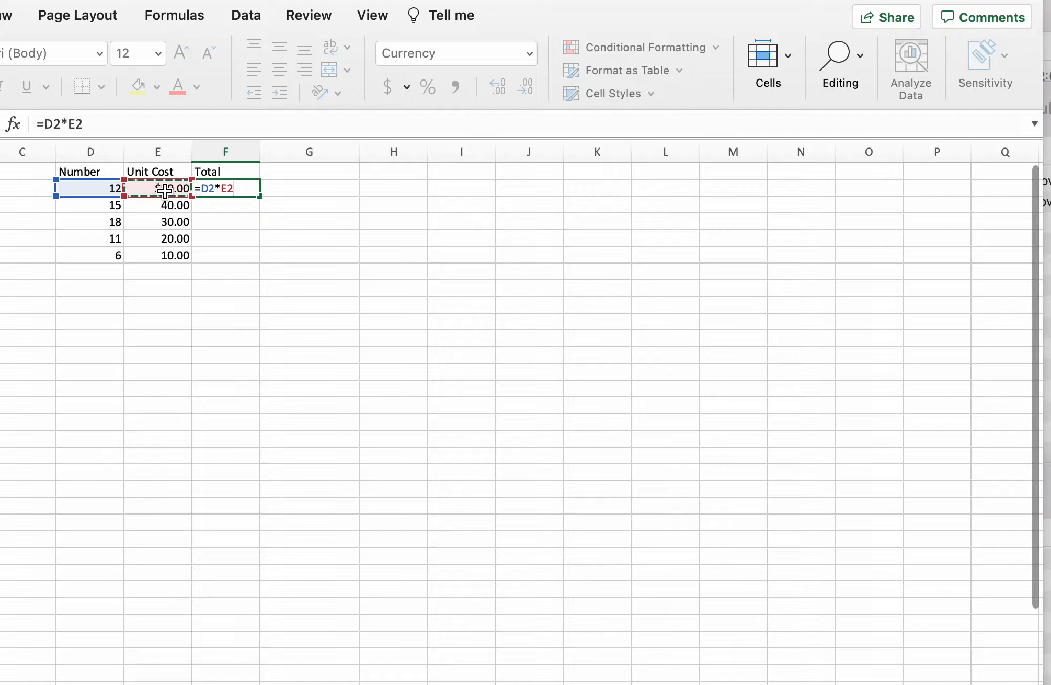
key(Return)
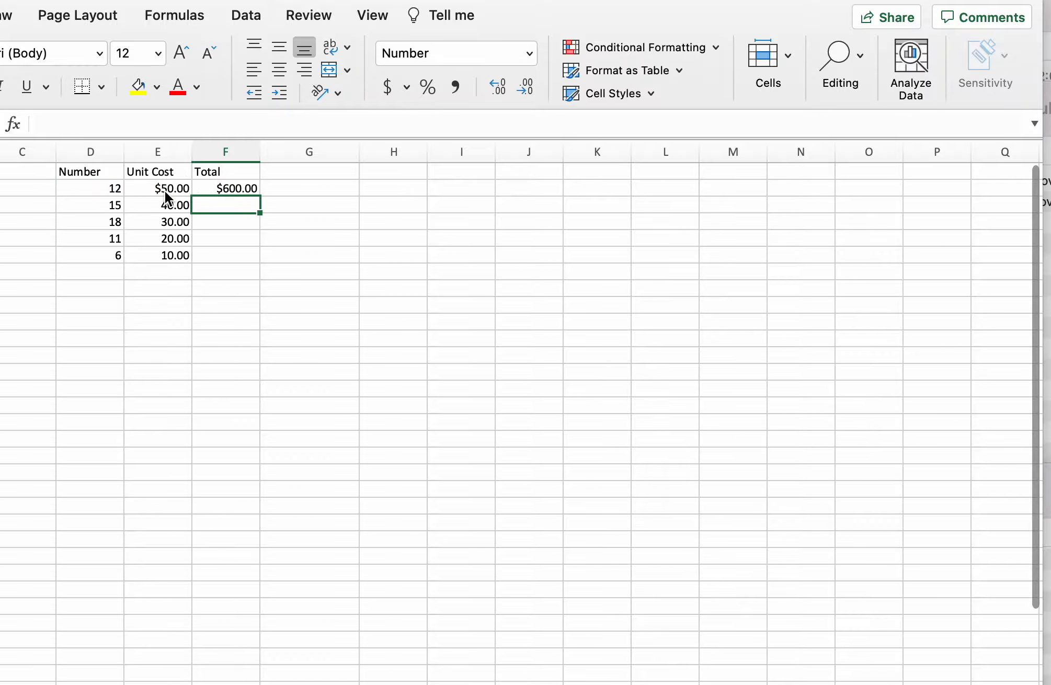
- Fill the F2 total formula down the Total column through F6
click(221, 187)
drag(260, 196, 250, 260)
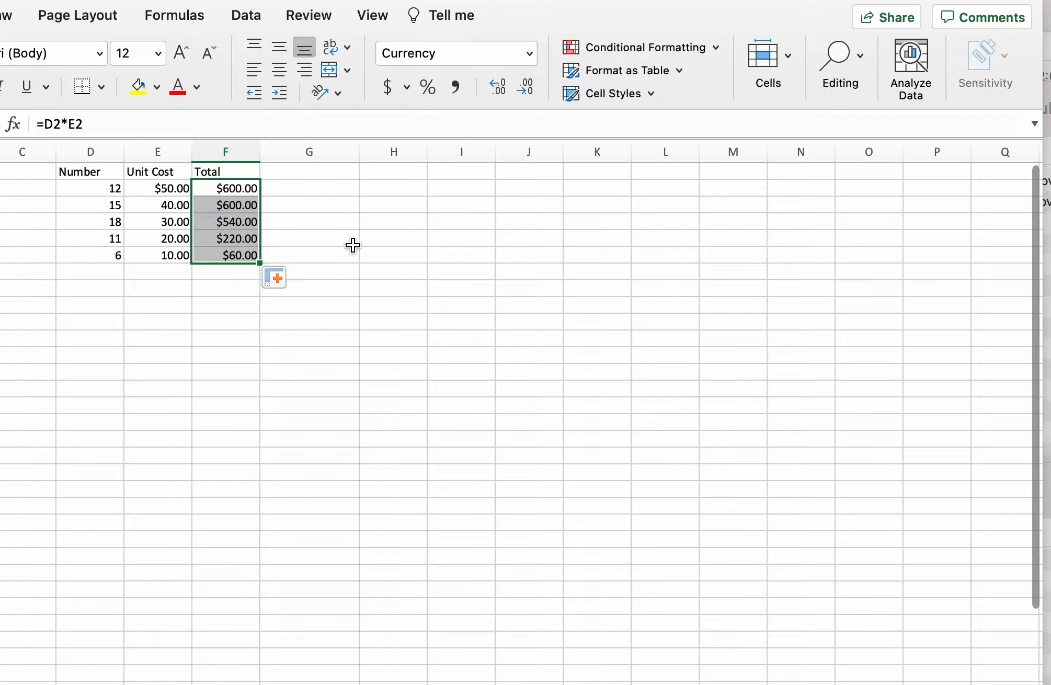
- Format totals F3:F6 as Currency with 2 decimal places and the symbol set to None
drag(226, 208, 241, 253)
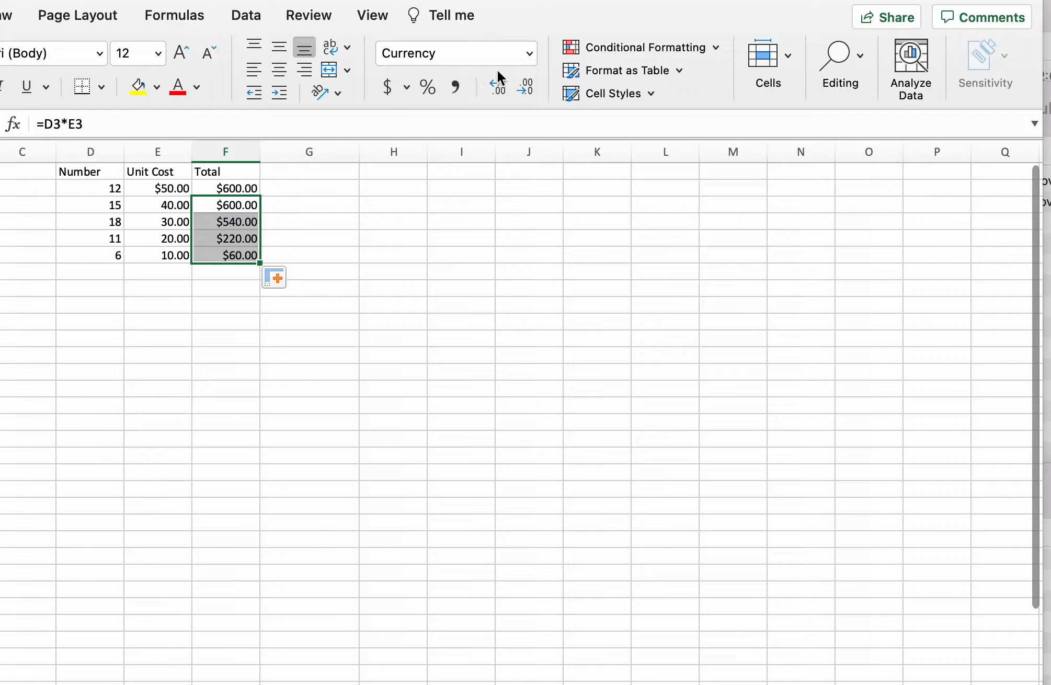
click(408, 85)
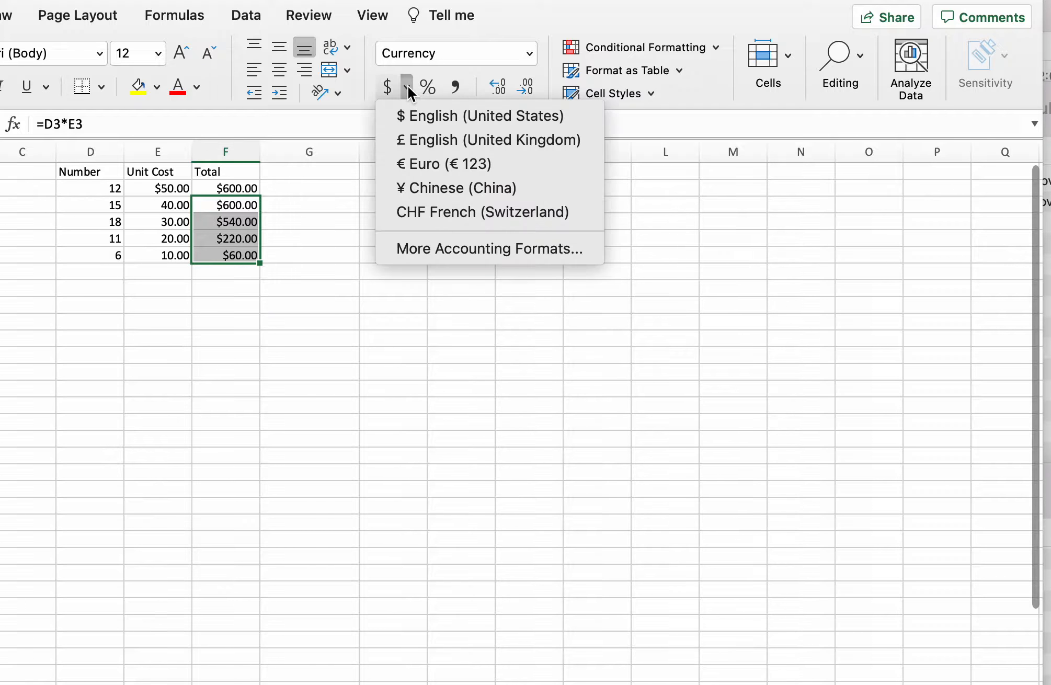
click(442, 251)
click(332, 96)
click(674, 144)
click(675, 131)
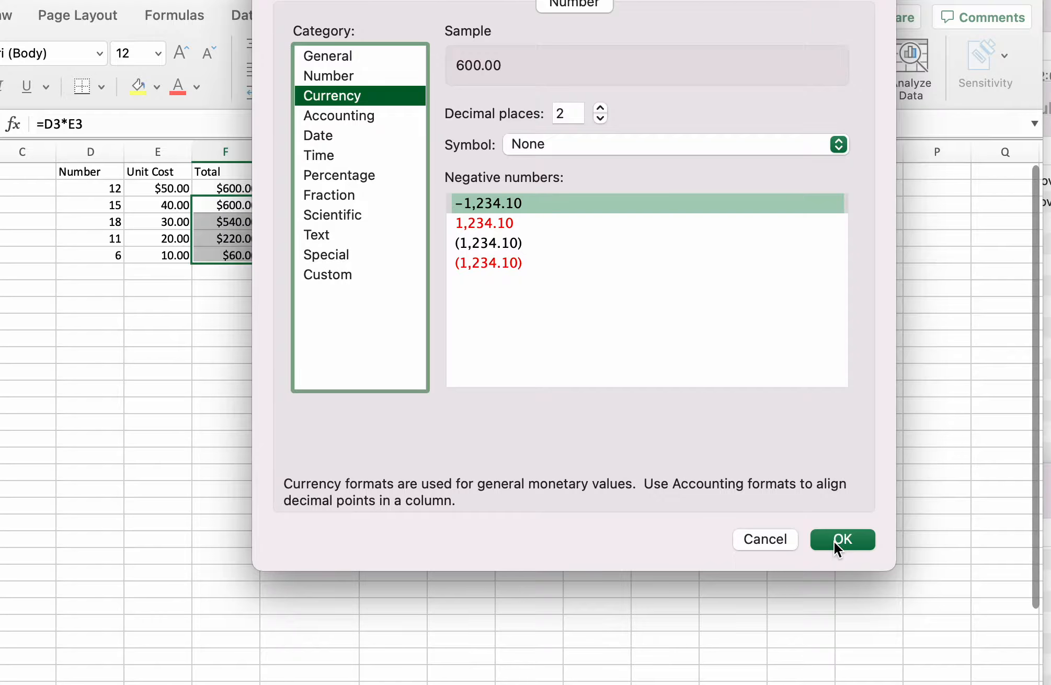
click(839, 541)
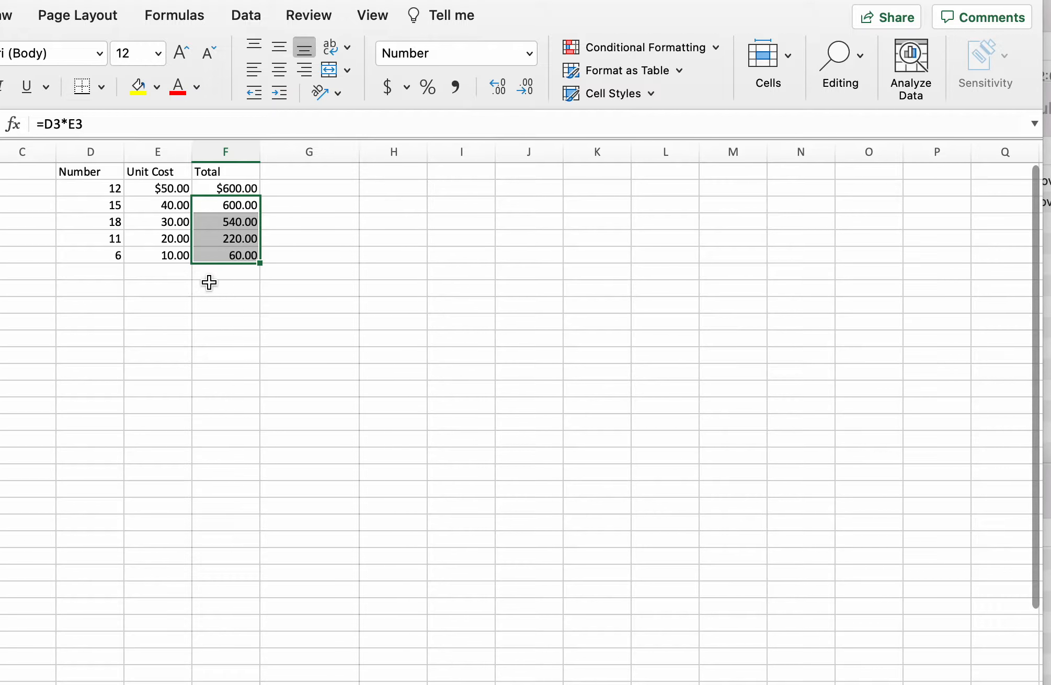
- Add the heading Shipping Charge in G1
click(309, 174)
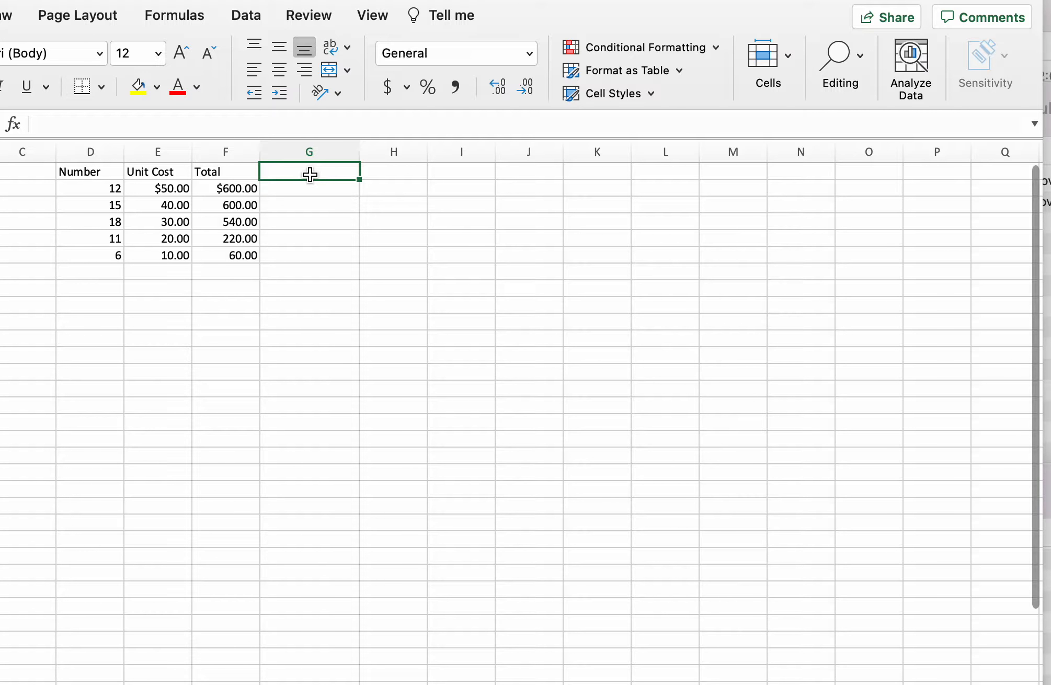
text(Shipp)
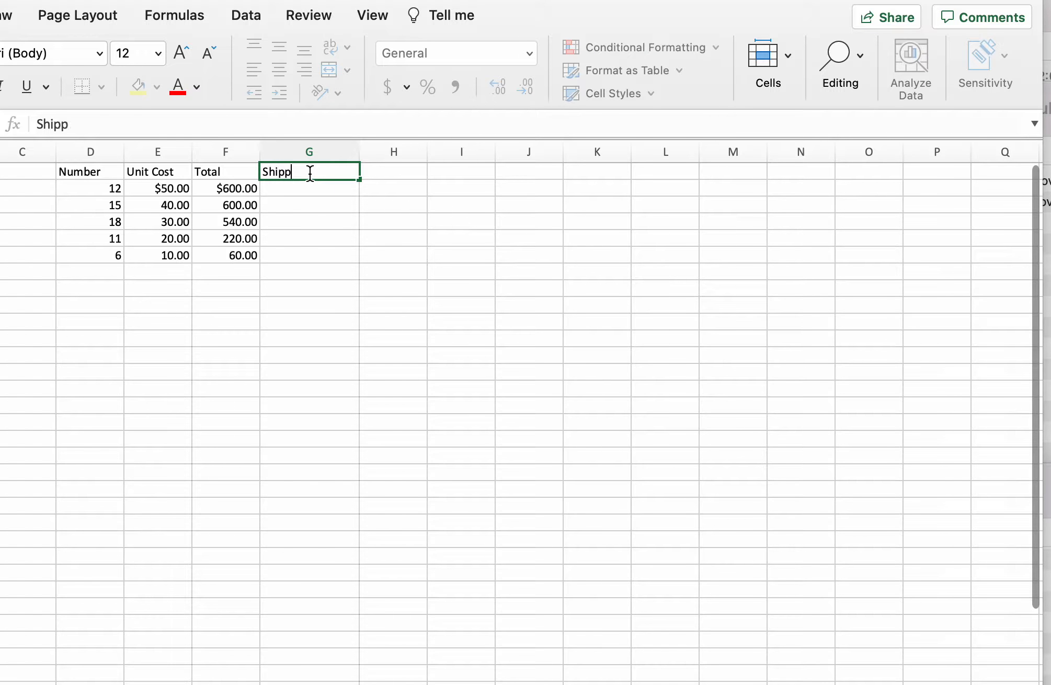
text(ing Charge)
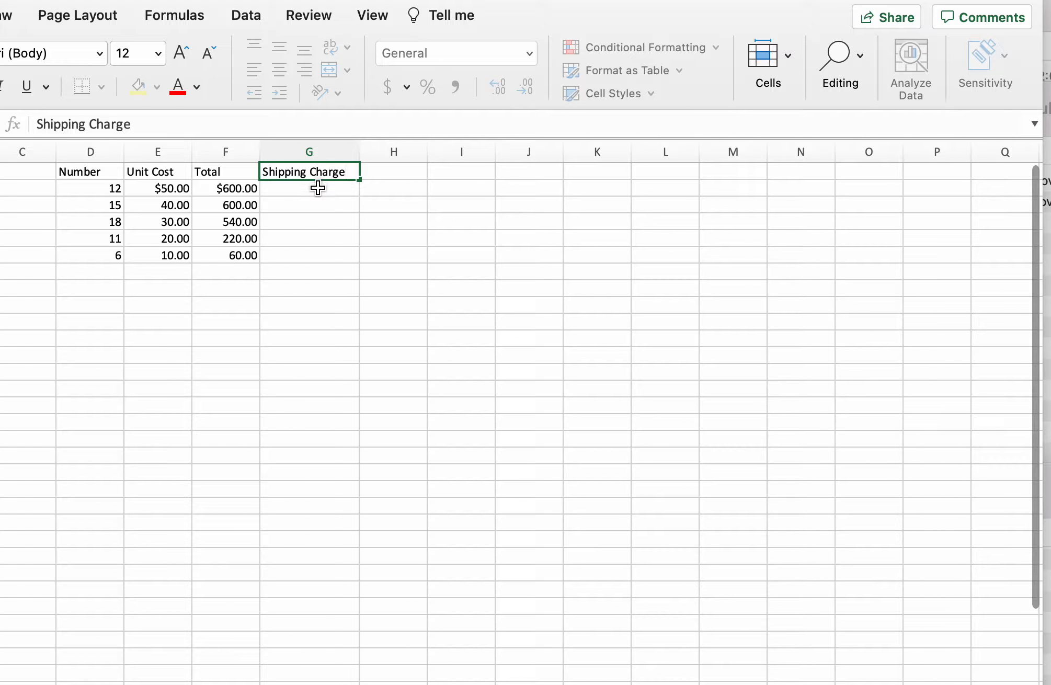
key(Return)
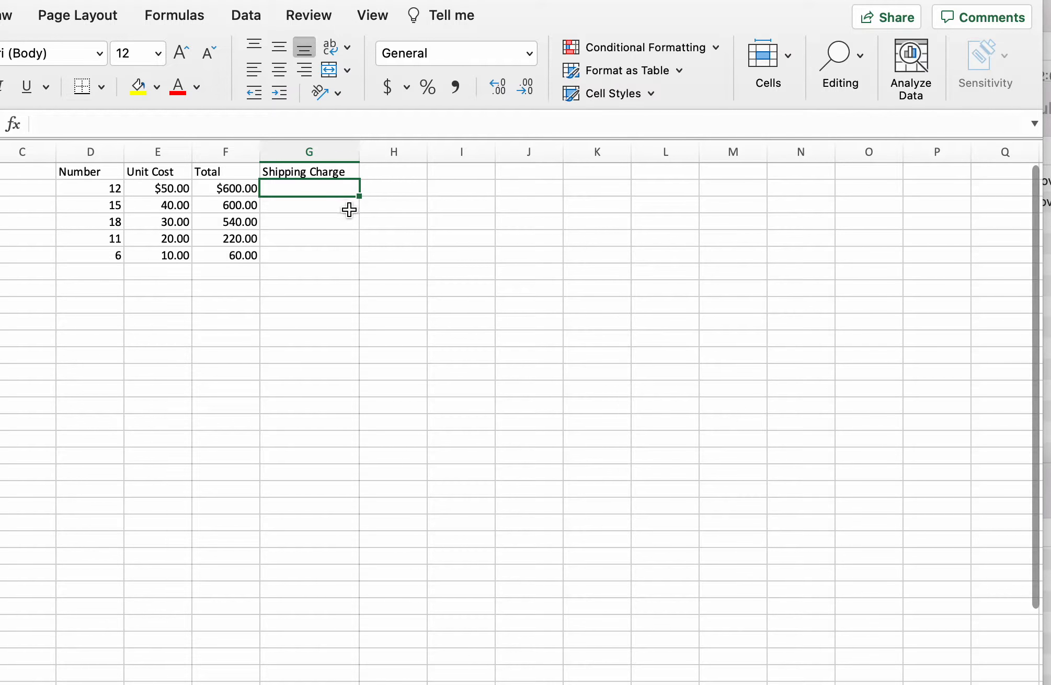
- Start an IF formula in G2 charging F2*.06 when the total in F2 is under 100, then open a nested IF
click(11, 125)
double_click(795, 242)
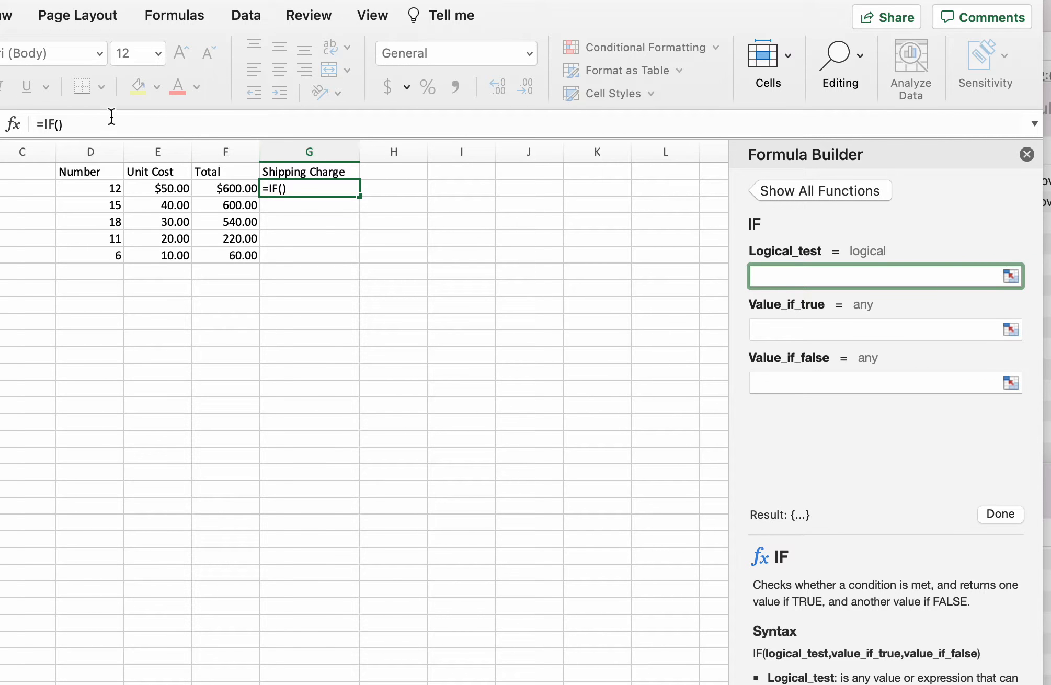
drag(83, 127, 27, 126)
text(=IF(F2<100, F)
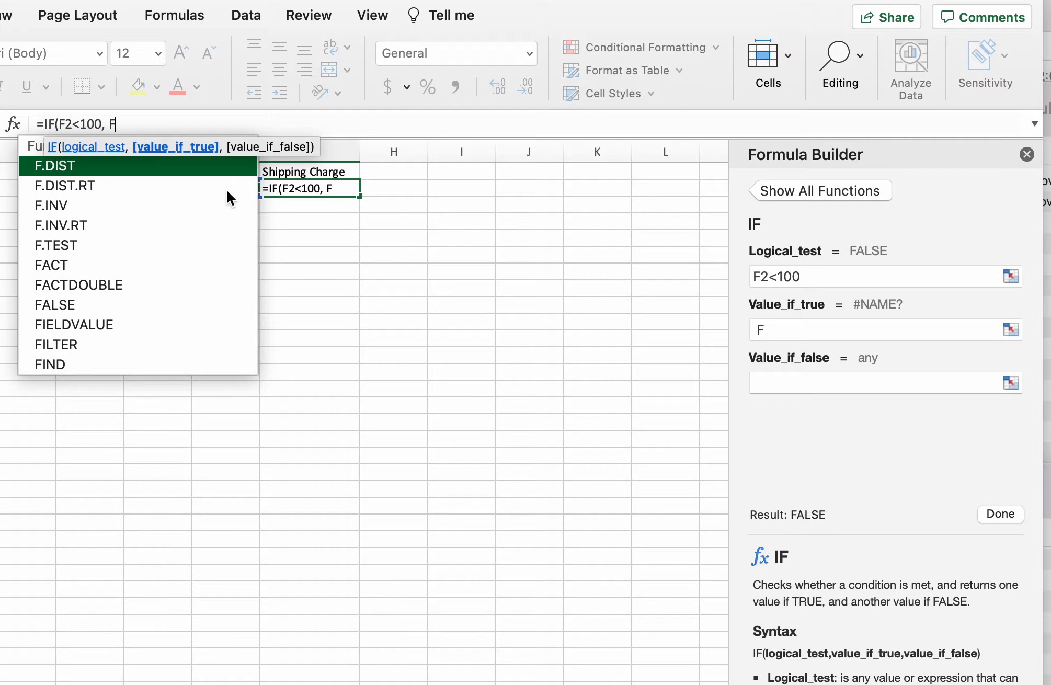
text(2)
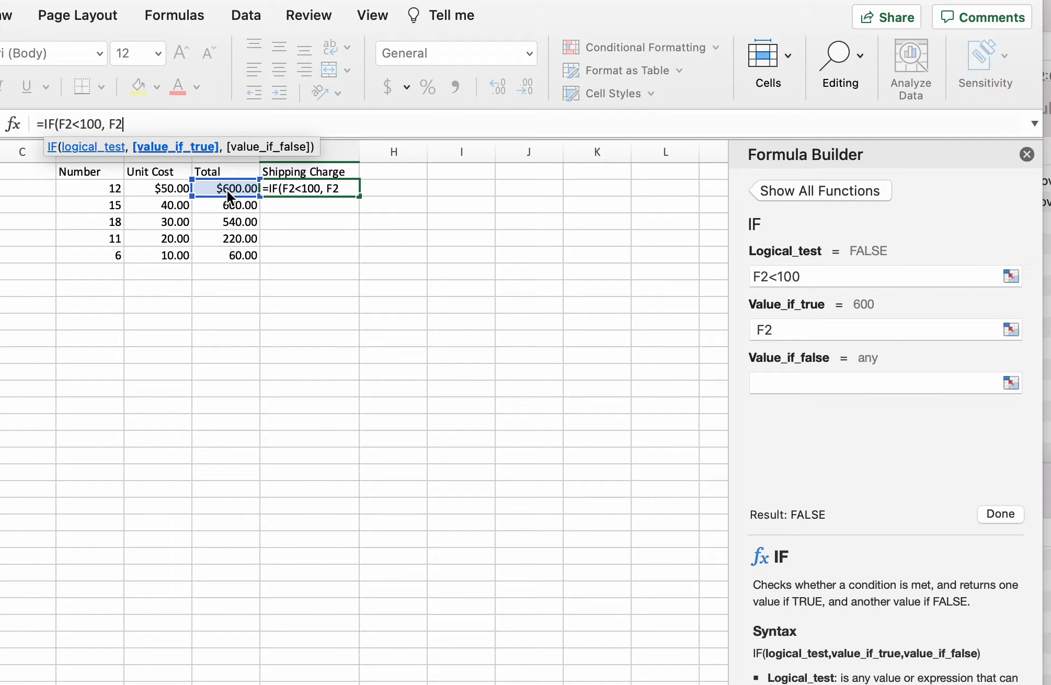
text(*.06)
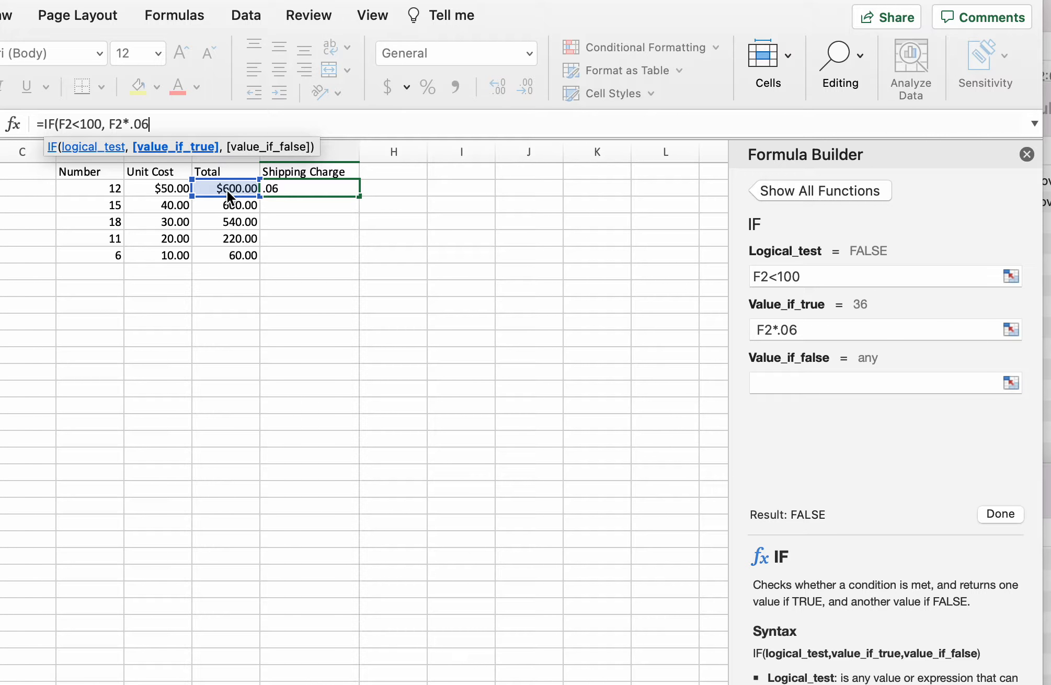
text(,)
text( IF()
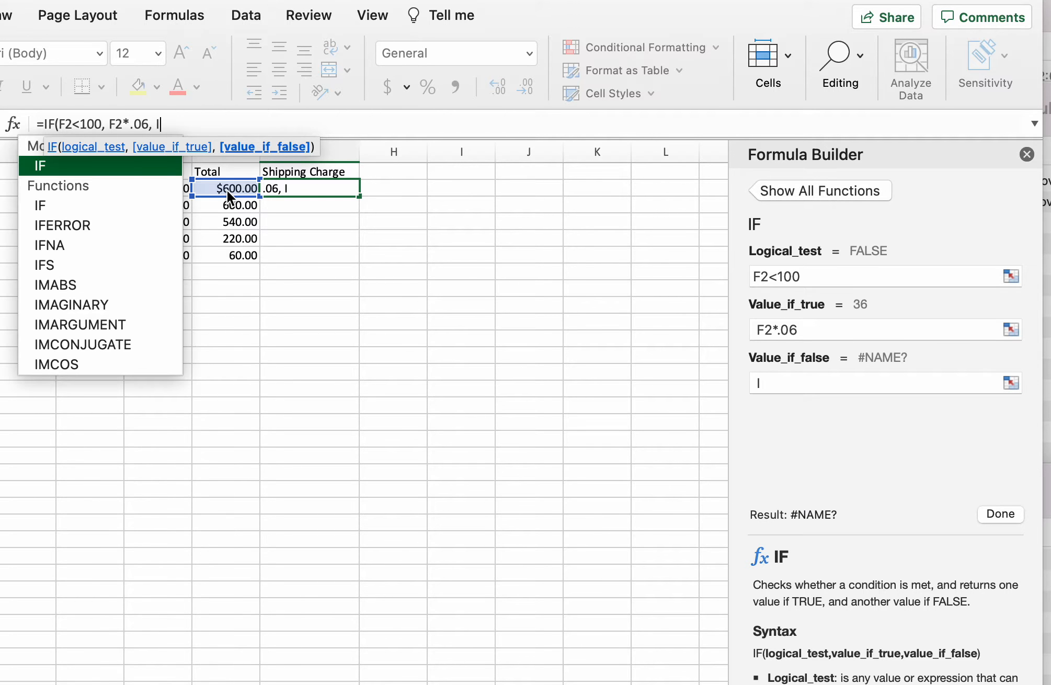
- Complete the nested IF so totals under 300 get F2*.03 and others 0, giving =IF(F2<100, F2*.06, IF(F2<300, F2*.03, 0))
click(233, 191)
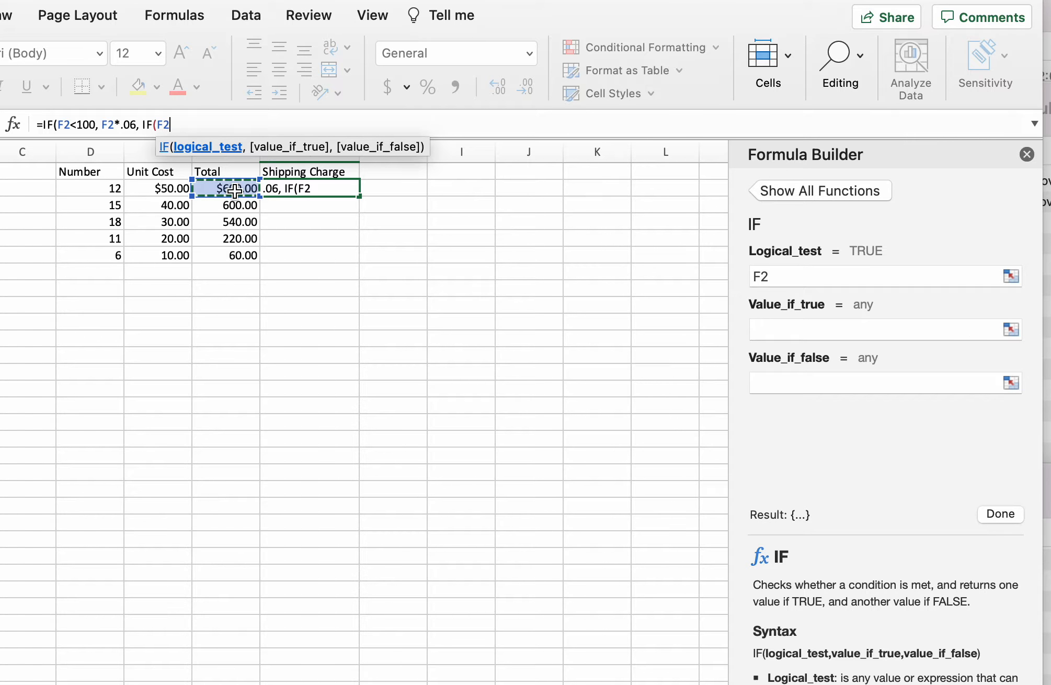
text(<300, )
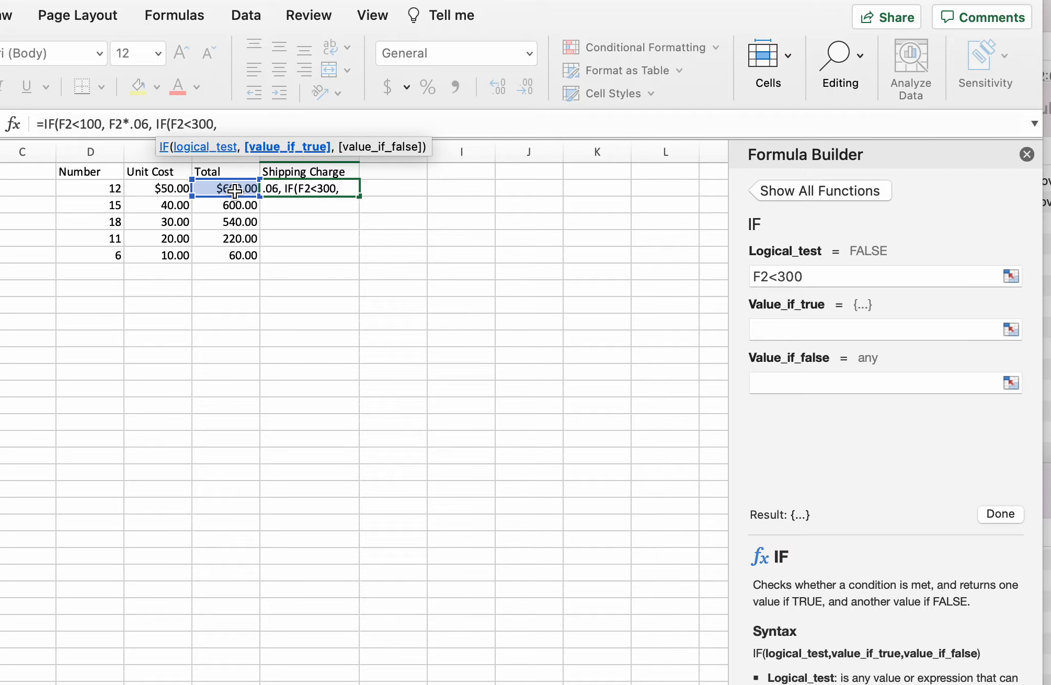
text(F2,)
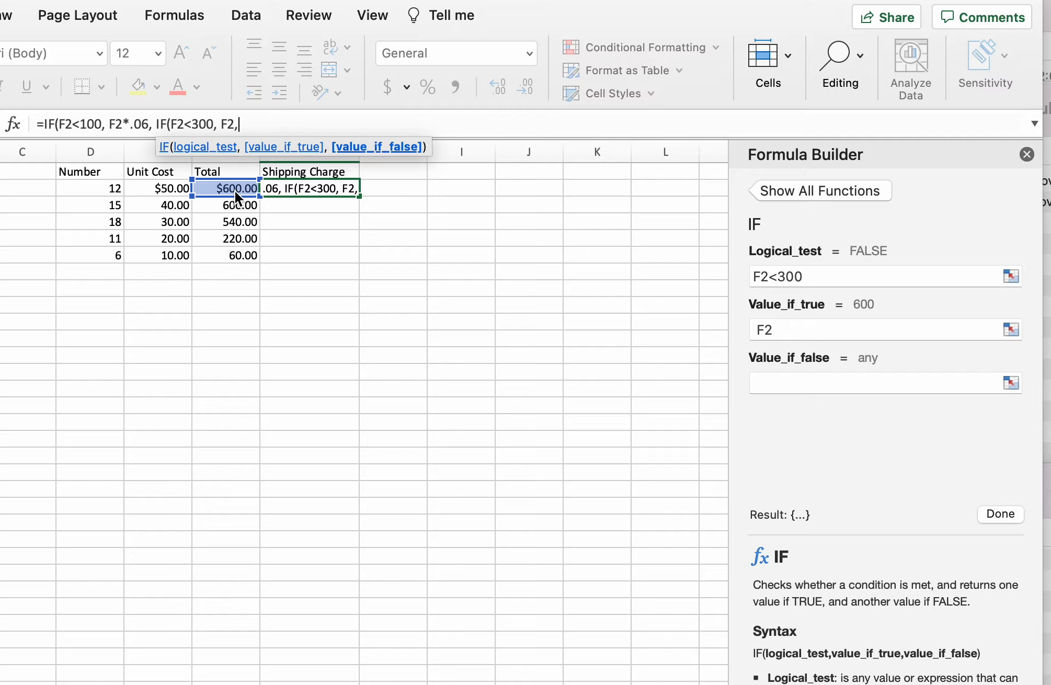
key(BackSpace)
text(*)
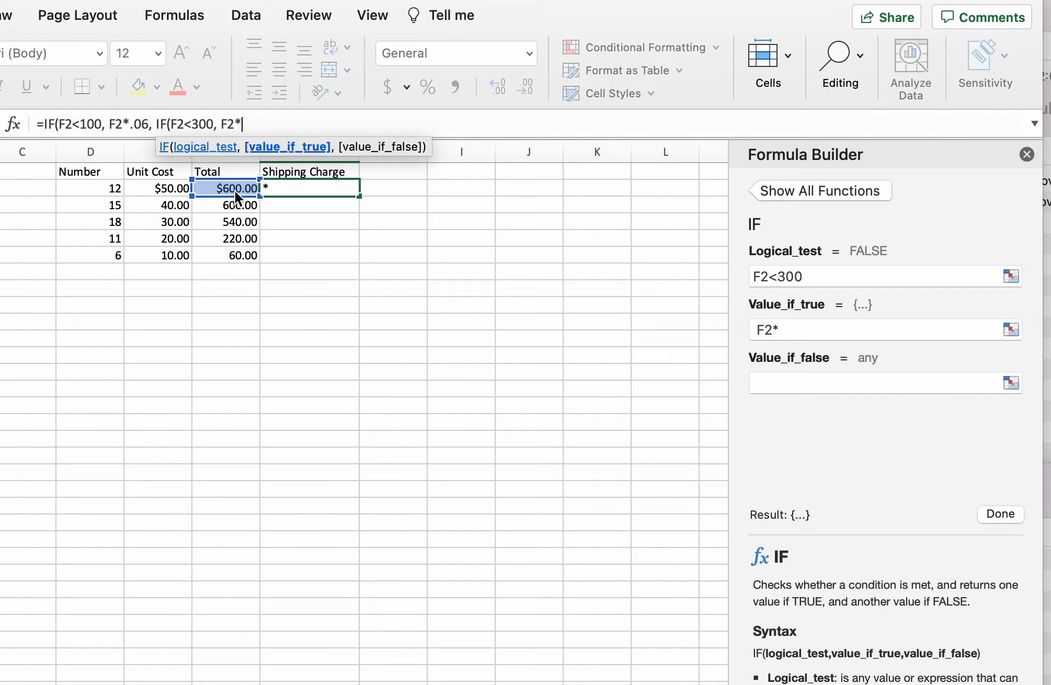
text(,03)
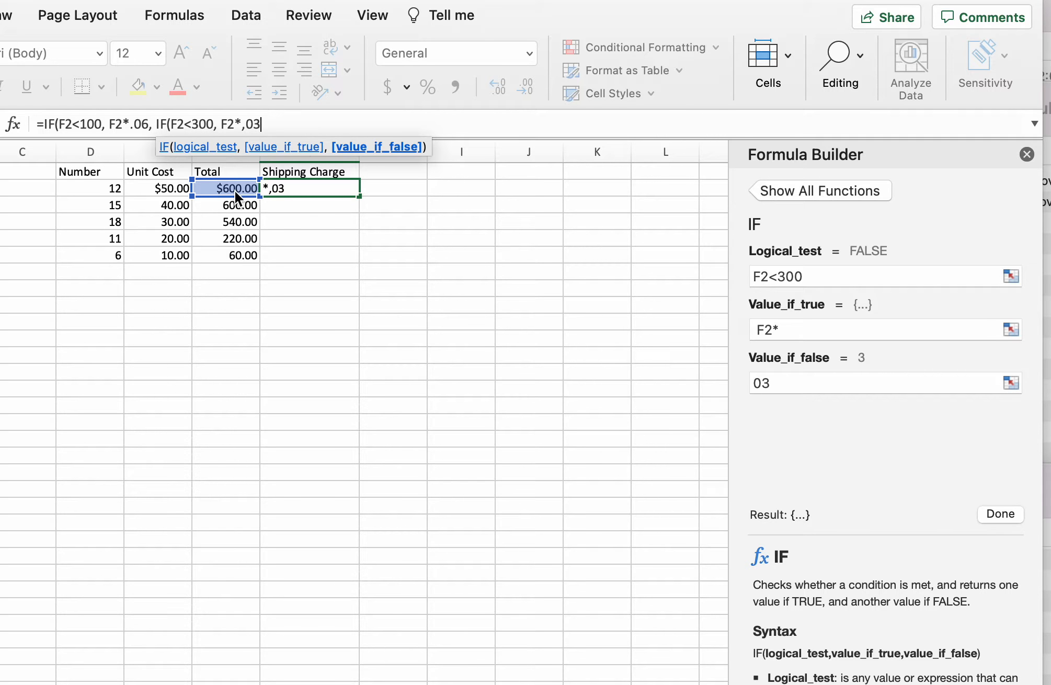
text(,)
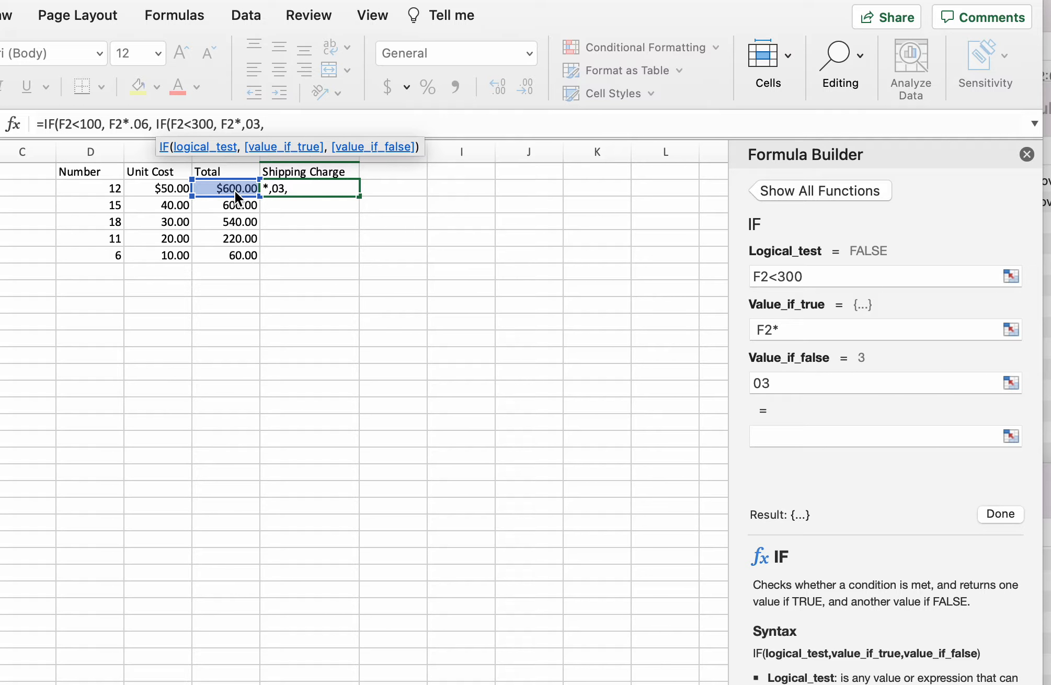
key(BackSpace)
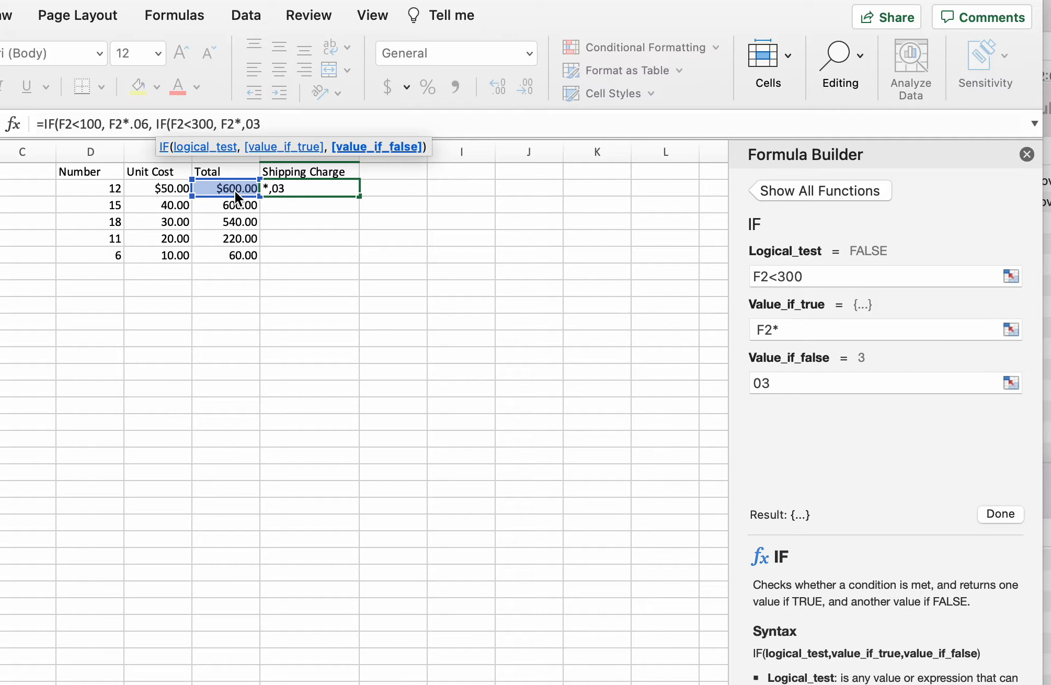
key(BackSpace)
key(BackSpace)
key(BackSpace)
key(BackSpace)
key(BackSpace)
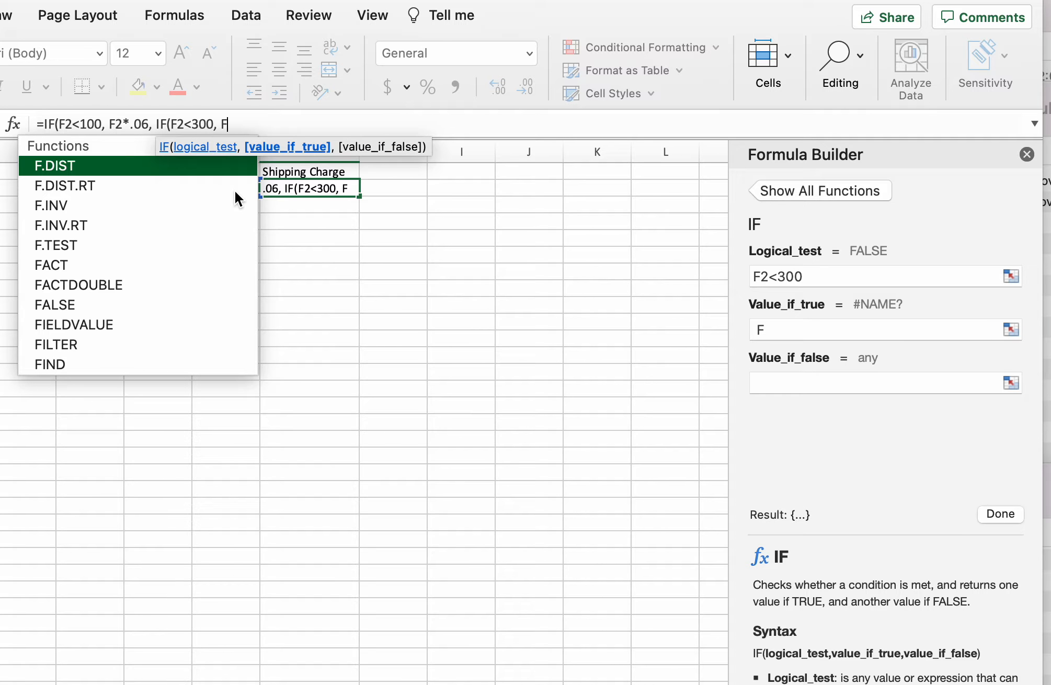
text(2)
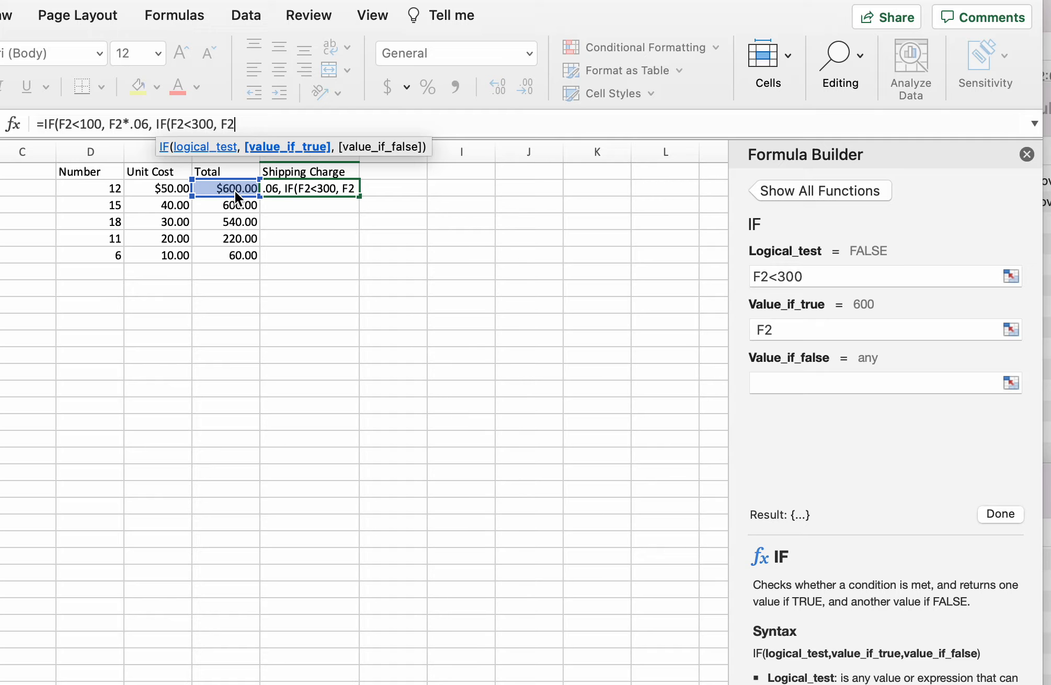
text(*.0)
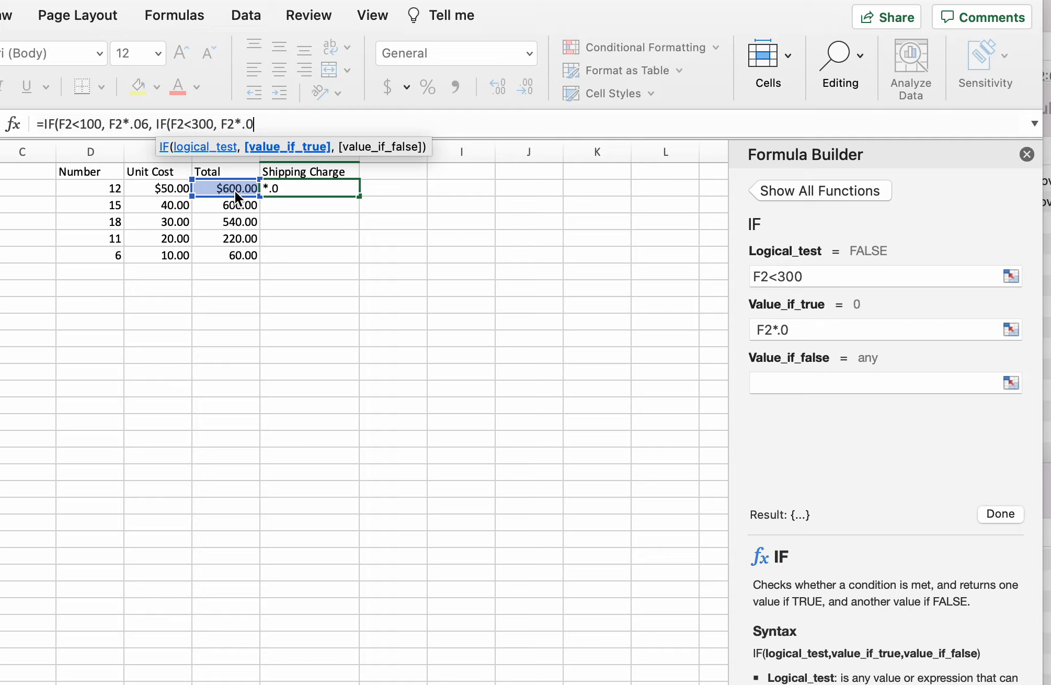
text(3, )
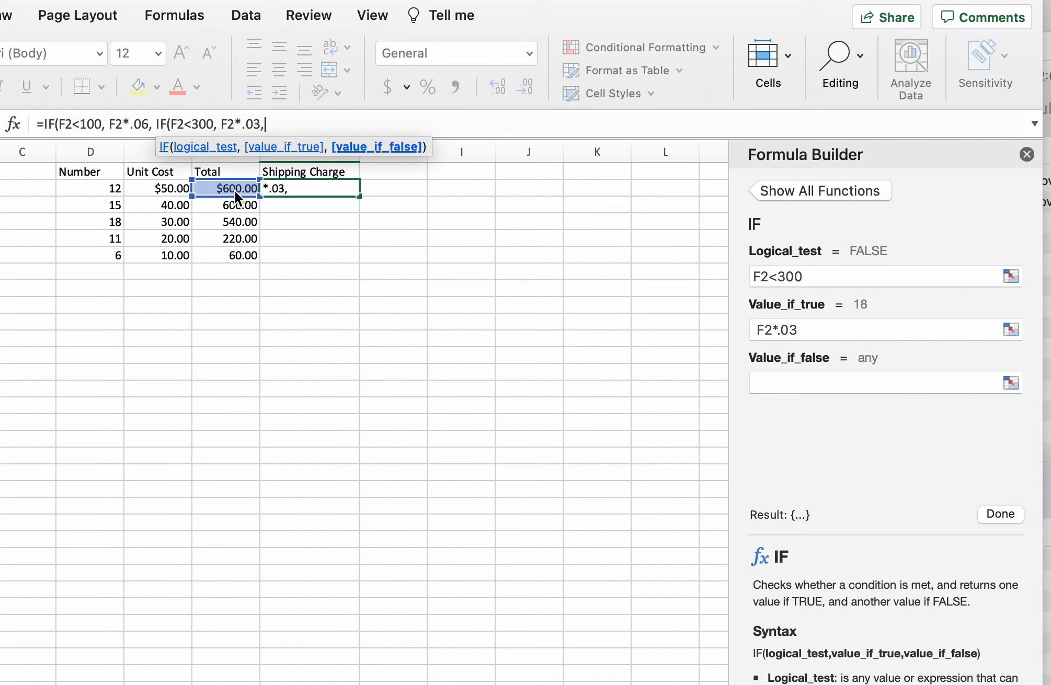
text(0)))
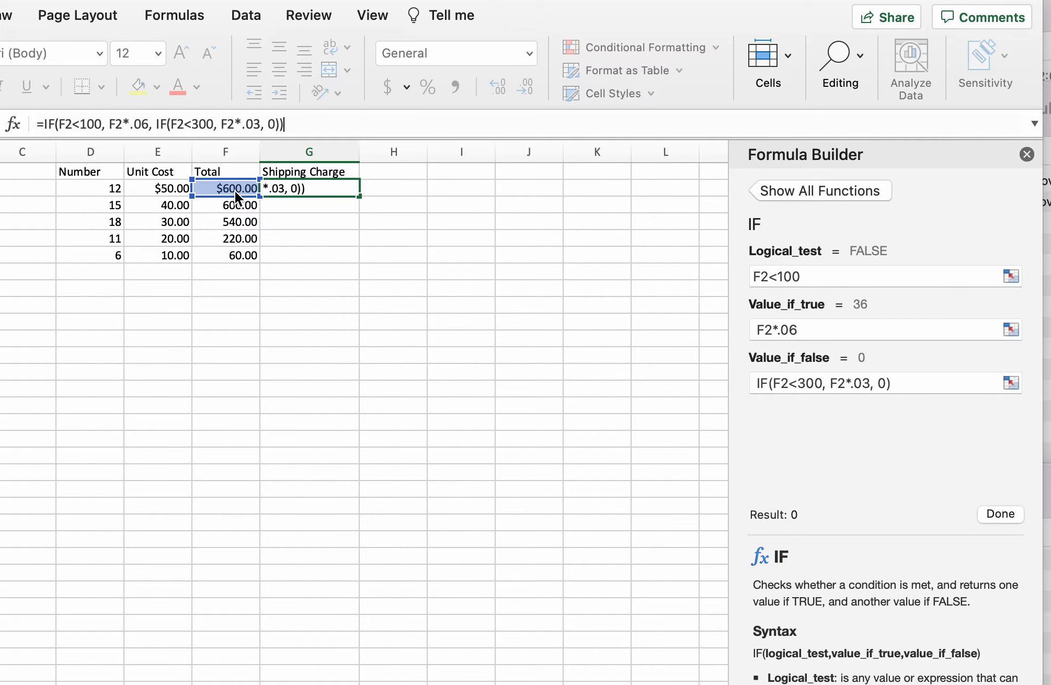
key(Return)
- Fill the shipping charge formula from G2 down through G6
click(309, 189)
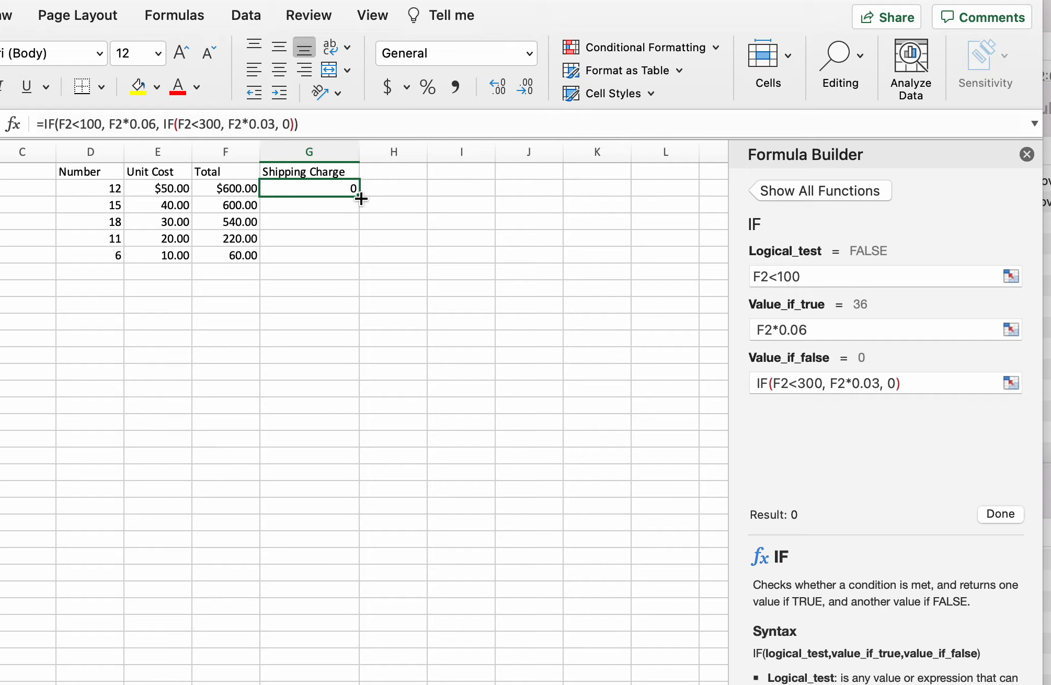
drag(359, 195, 359, 260)
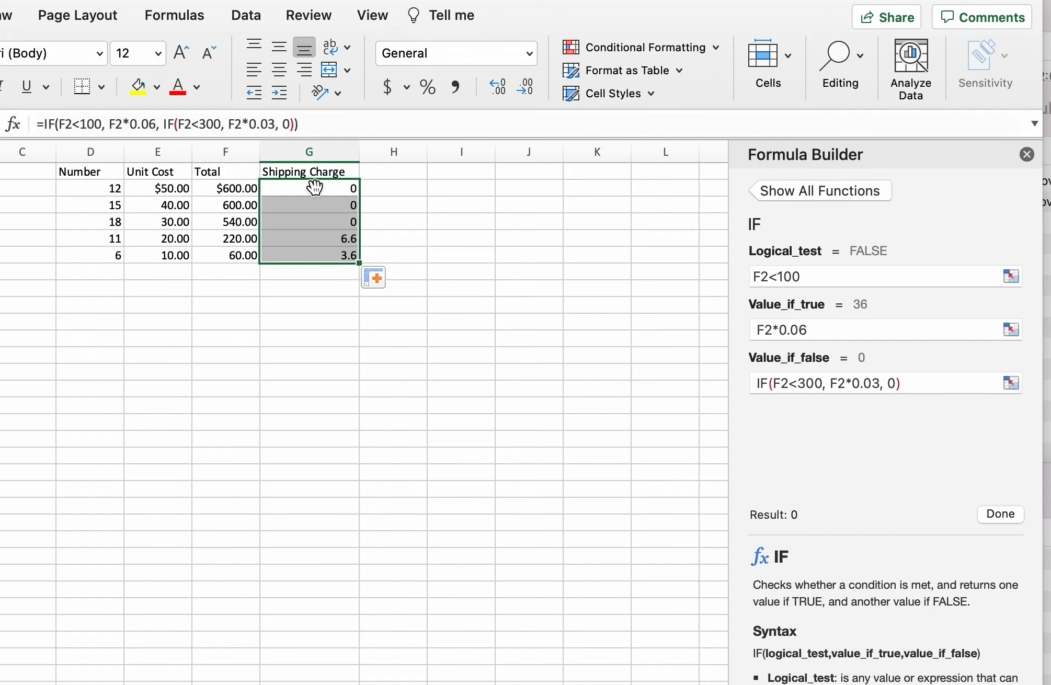
- Apply the Currency number format to the shipping charges G2:G6
click(529, 52)
click(460, 171)
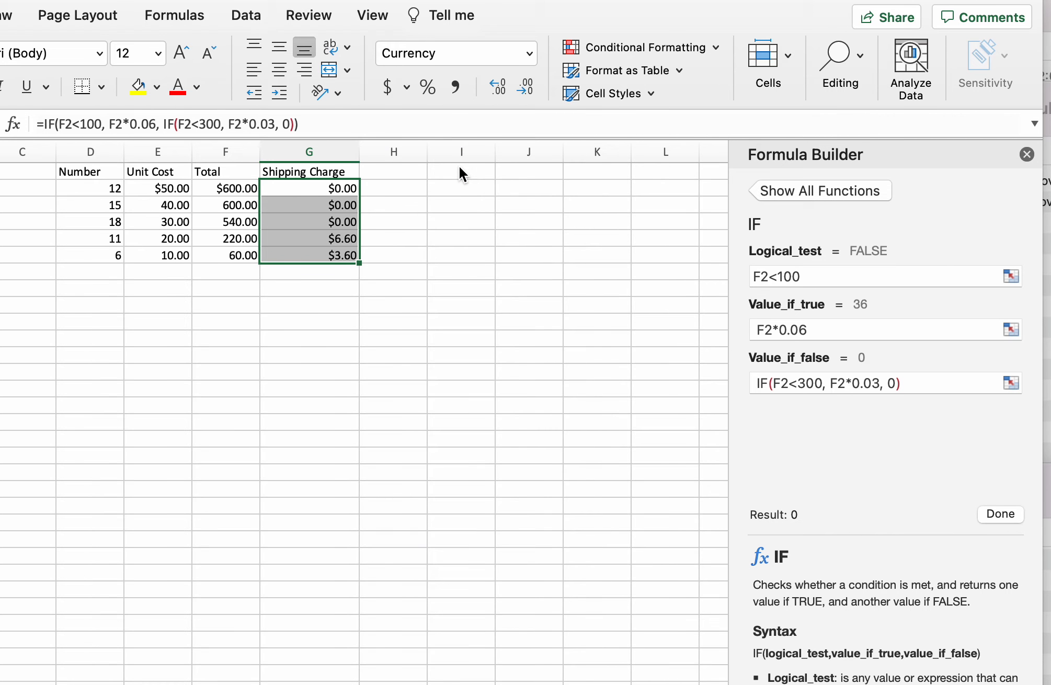
- Format shipping charges G3:G6 as Currency with 2 decimal places and no currency symbol
click(334, 205)
drag(335, 205, 332, 255)
click(408, 87)
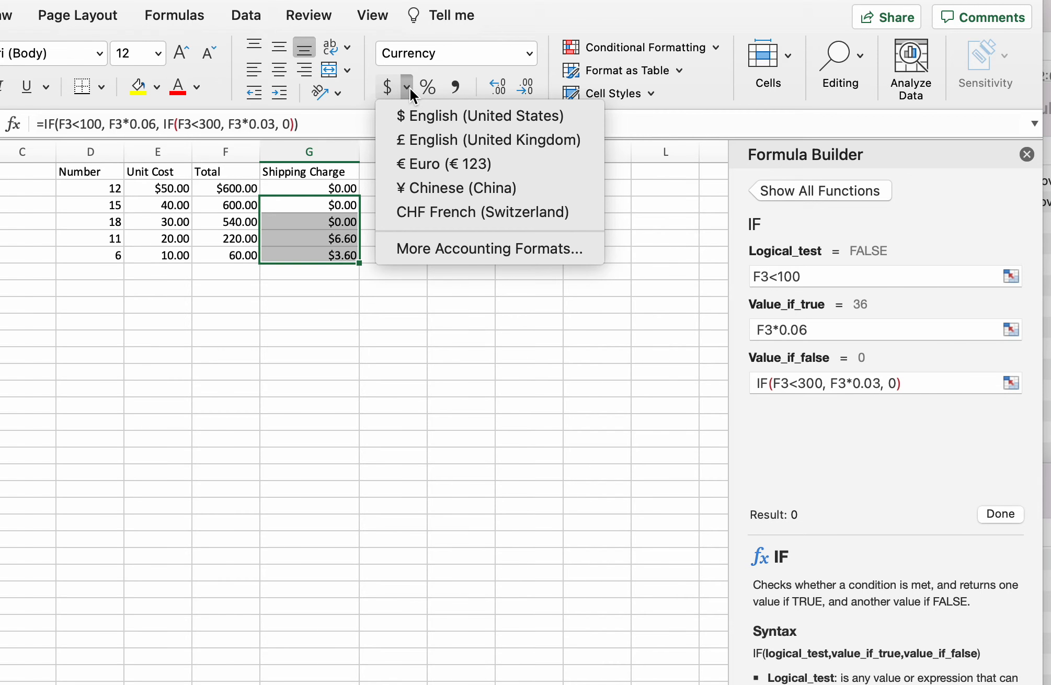
click(456, 257)
click(324, 96)
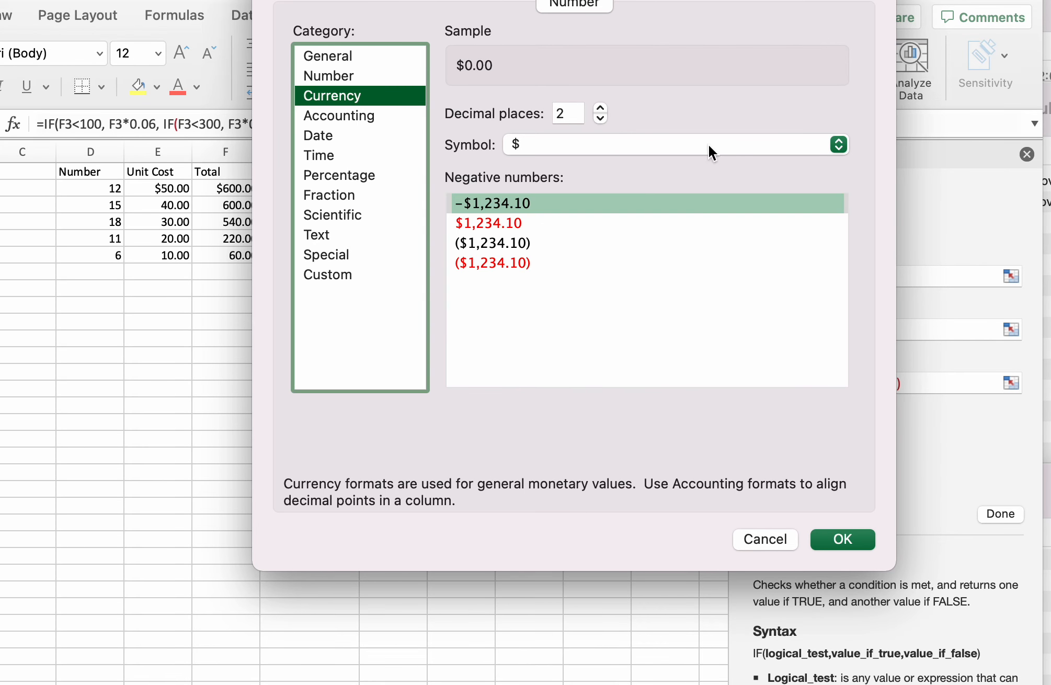
key(Return)
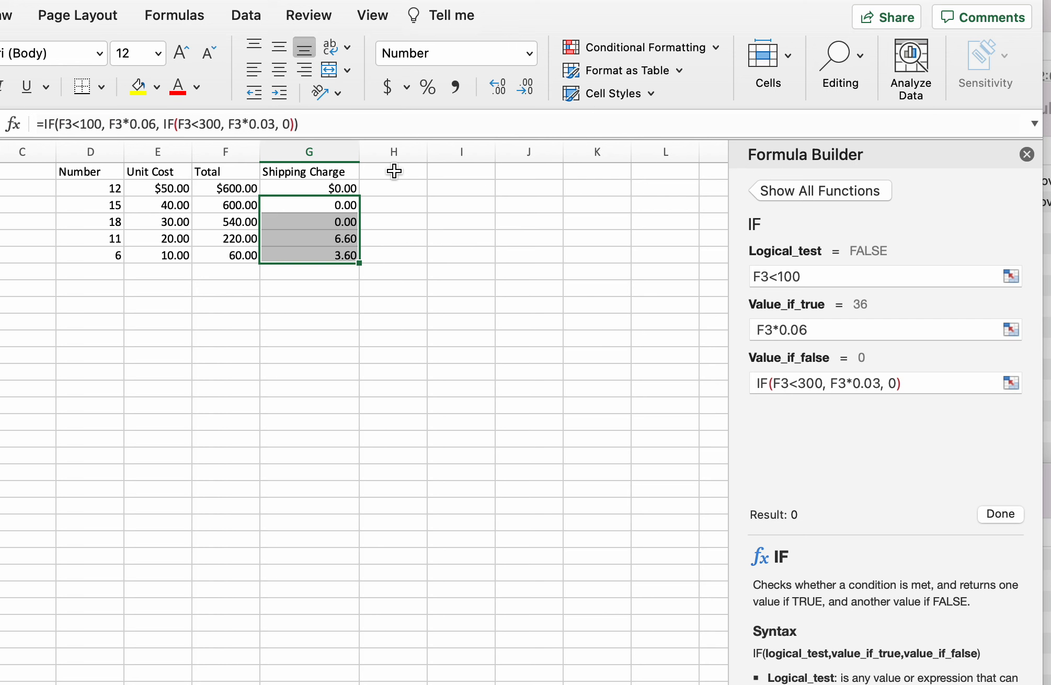